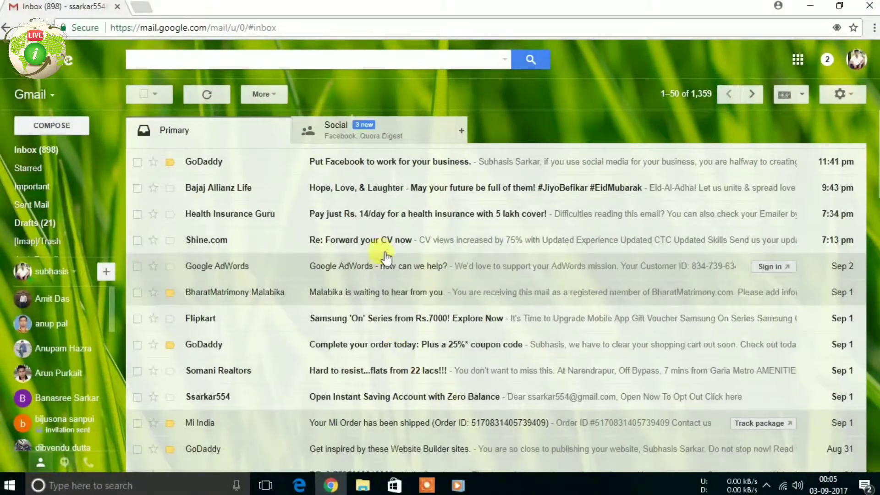
scroll(385, 256, down, 3)
scroll(353, 314, up, 3)
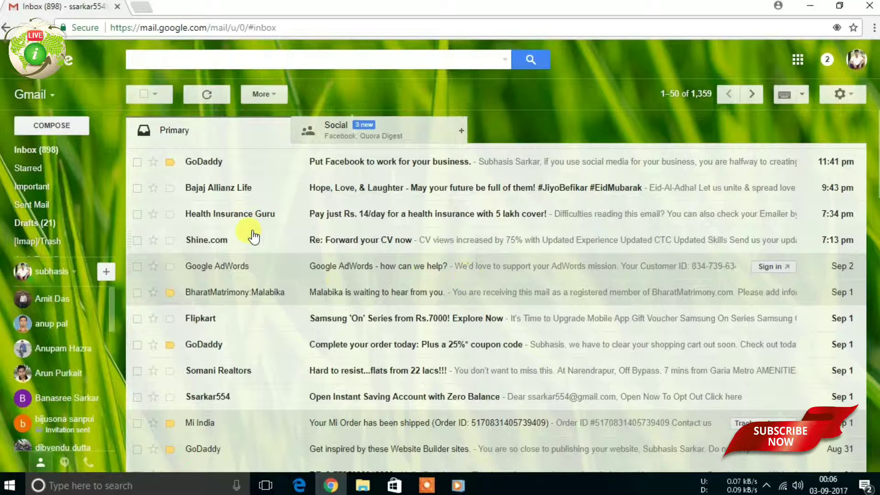
Step: In Gmail settings' Labels tab, set the Trash label to show
click(840, 95)
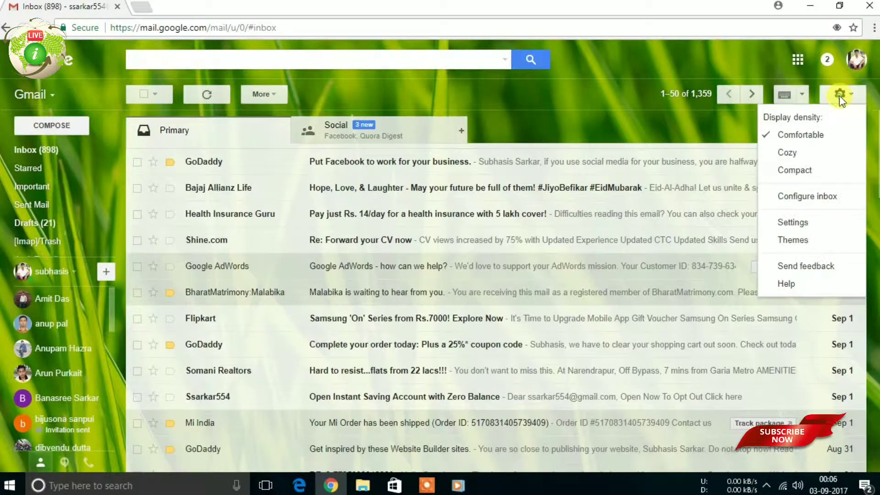
click(809, 227)
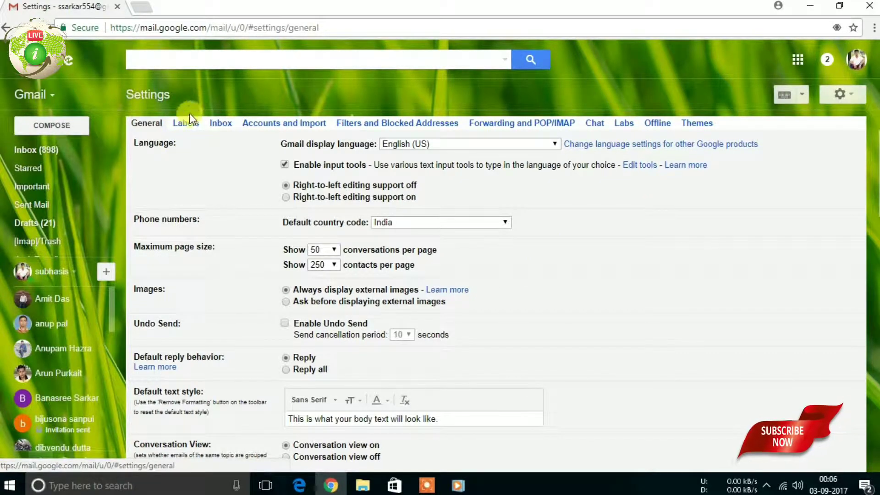
click(187, 125)
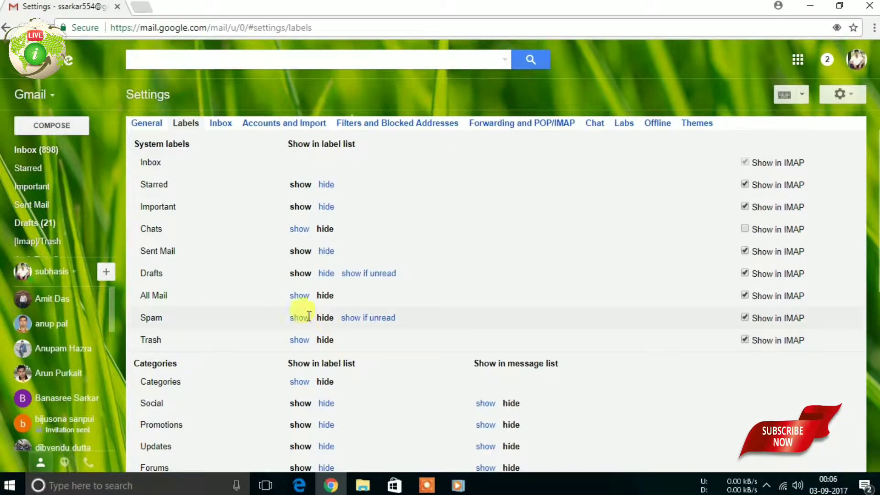
click(300, 340)
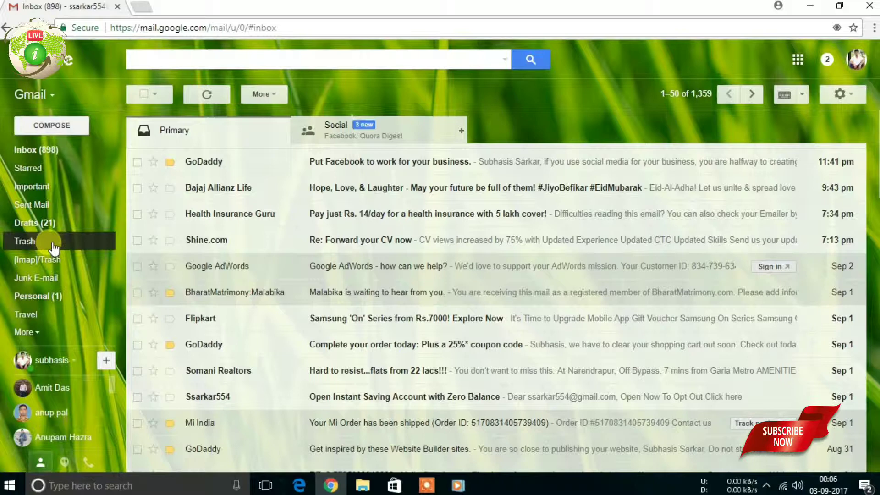
click(52, 242)
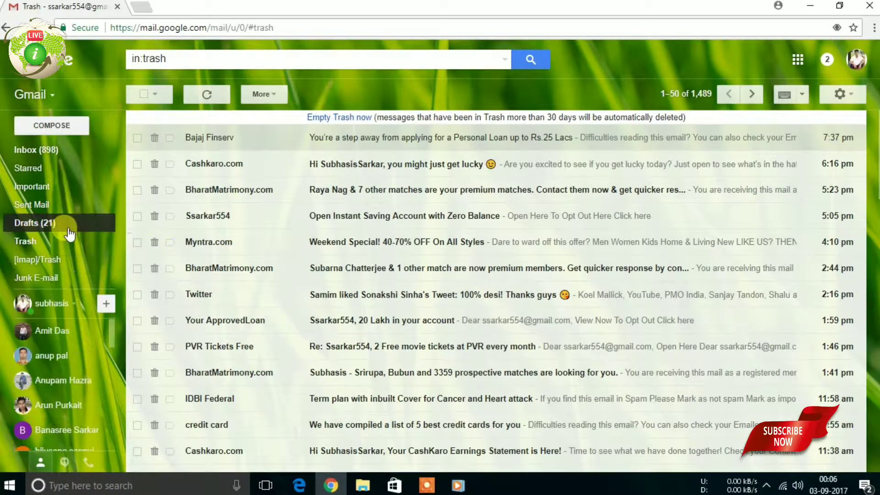
mouse_move(34, 224)
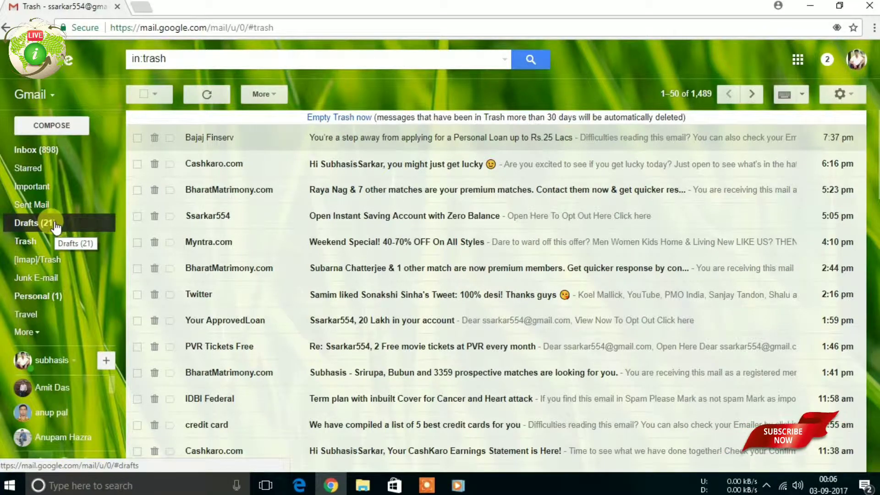
click(136, 165)
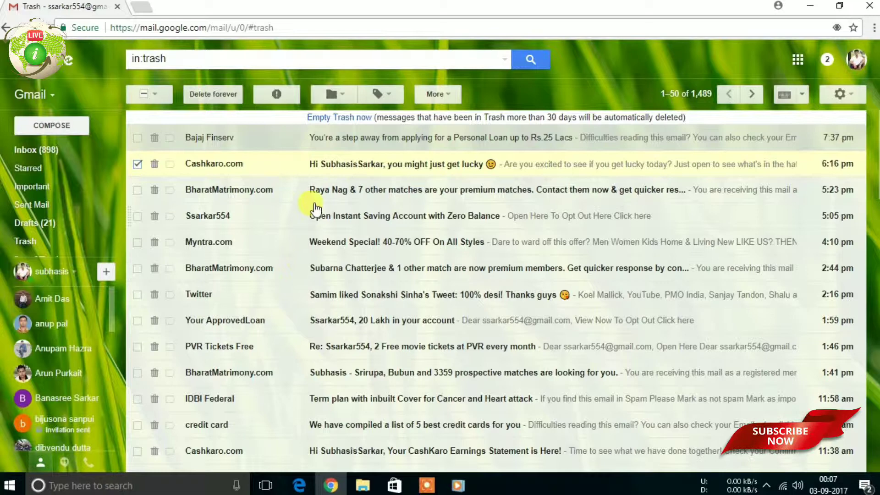
click(343, 93)
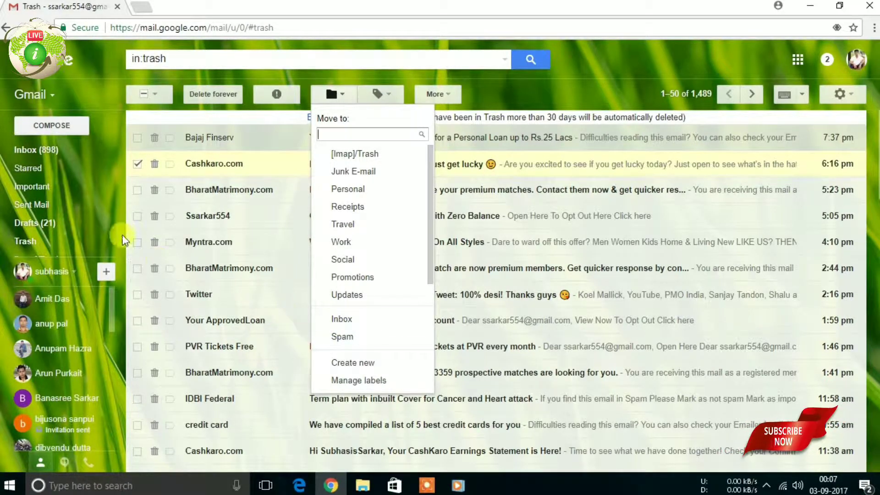
click(96, 152)
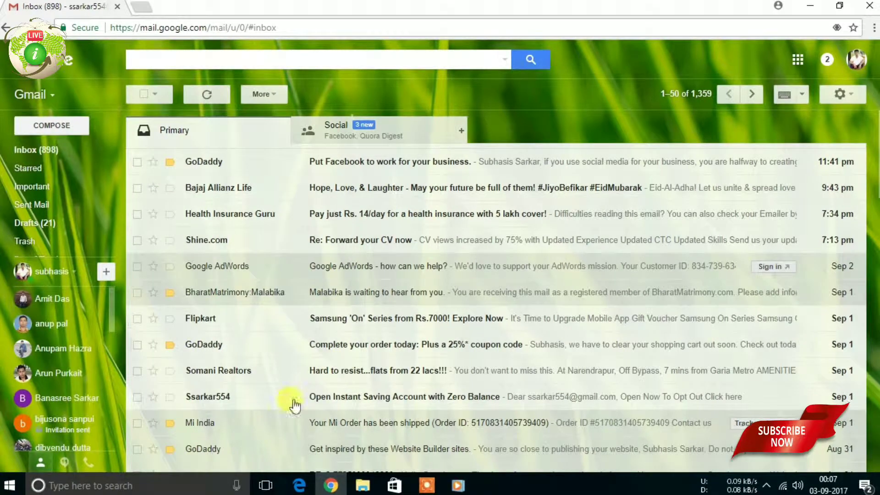
Step: Refresh the inbox, then select and delete the Bajaj Allianz Life email
click(46, 154)
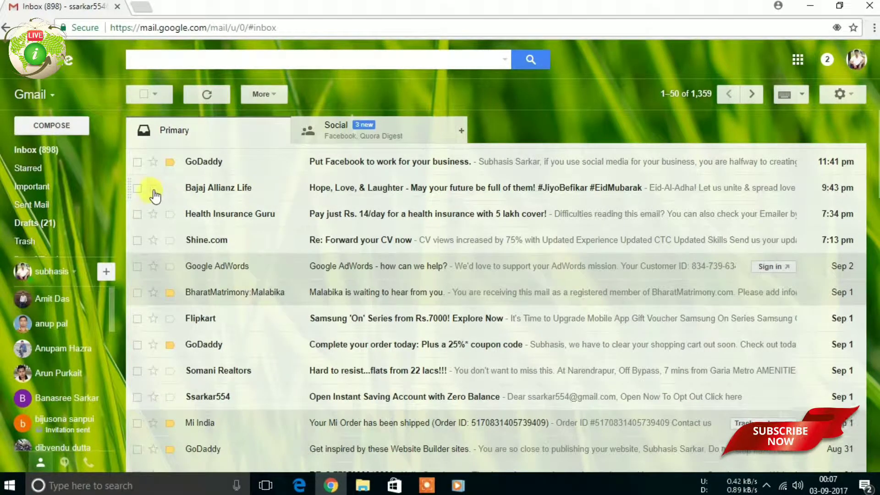
click(137, 188)
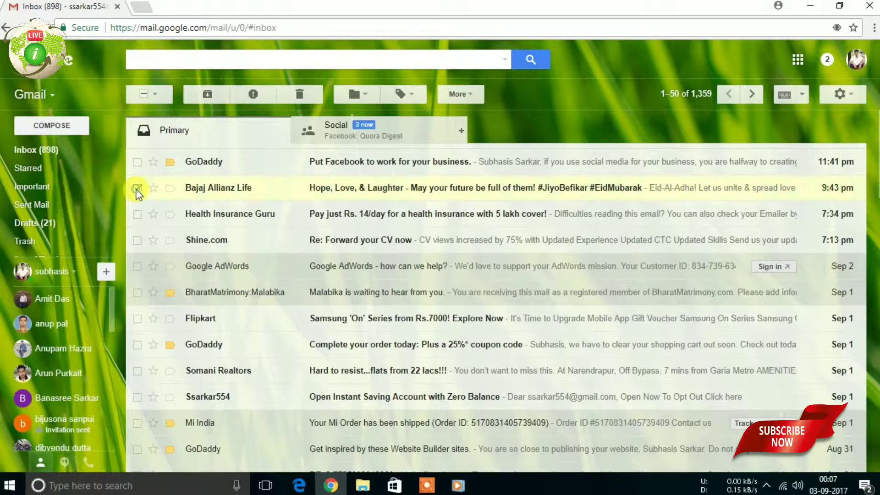
click(297, 94)
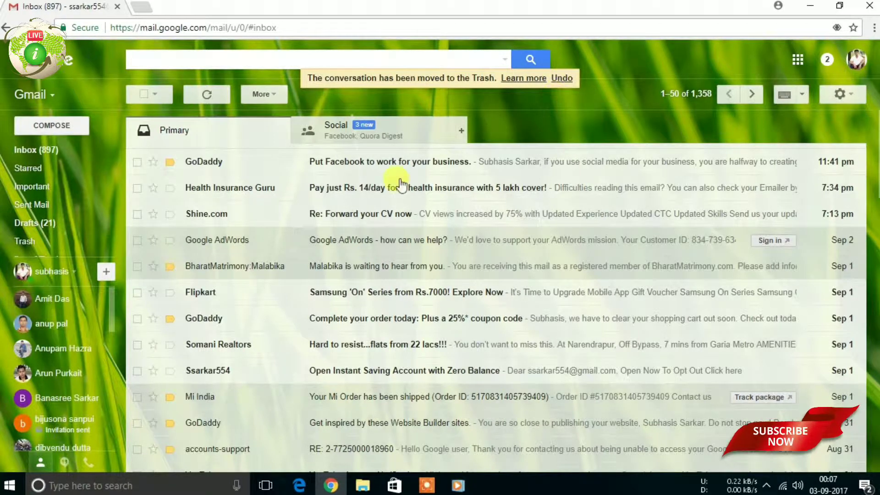
mouse_move(34, 223)
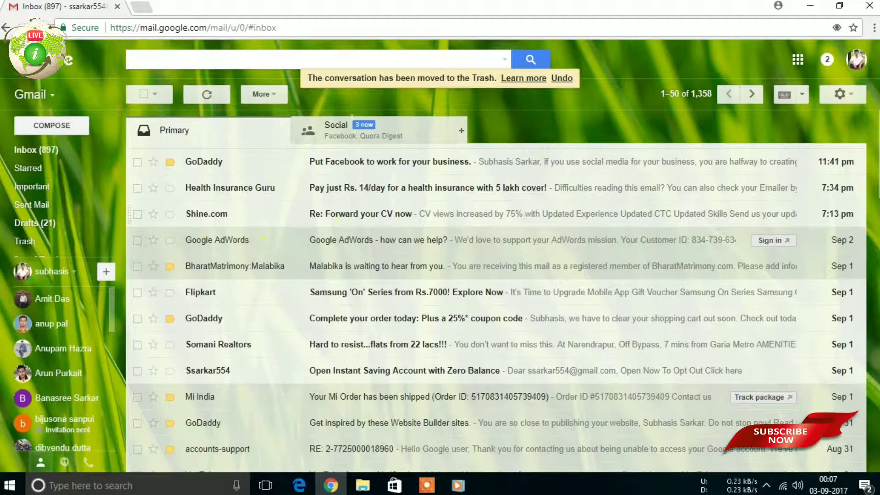
mouse_move(60, 233)
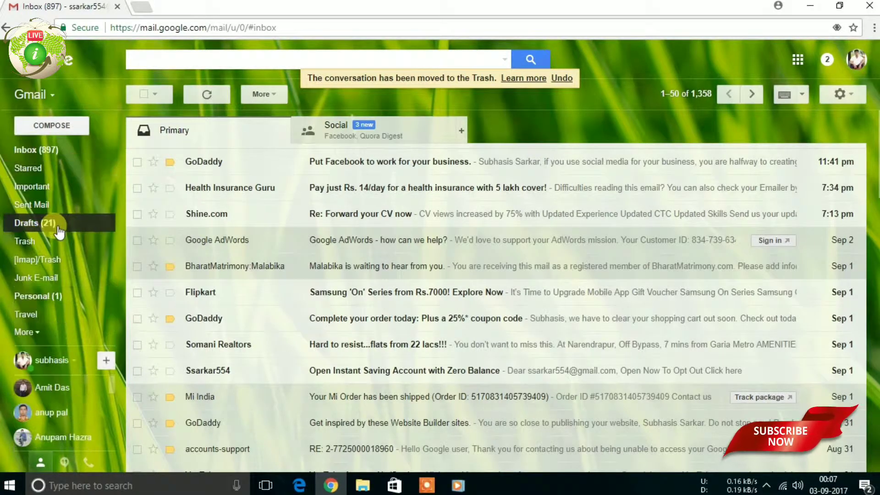
Step: Move the Bajaj Allianz Life email from Trash to Inbox and return to the inbox
click(25, 241)
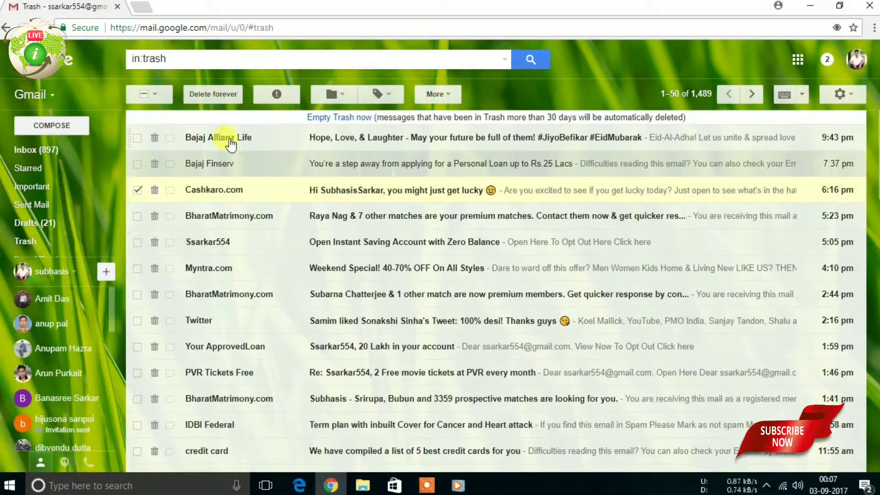
click(138, 139)
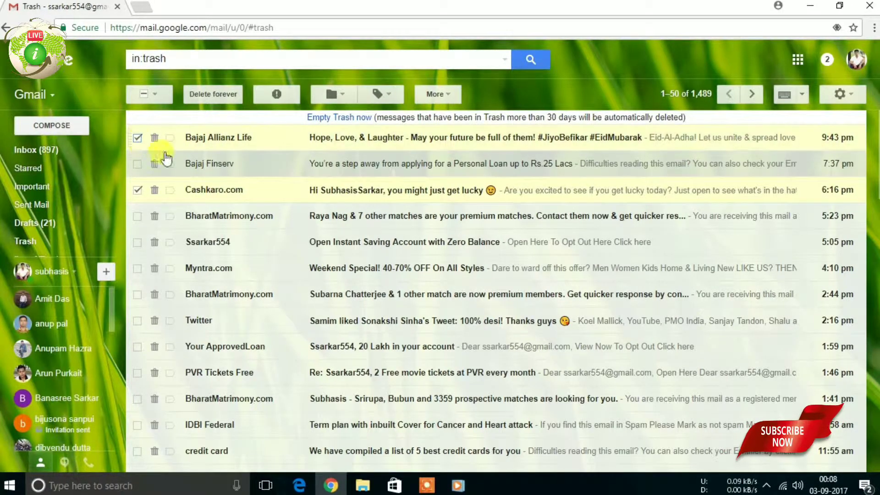
click(342, 96)
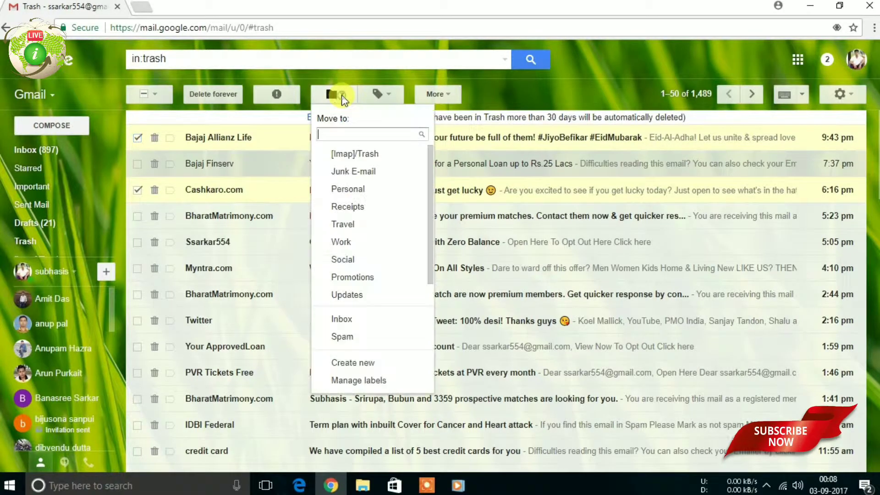
click(352, 320)
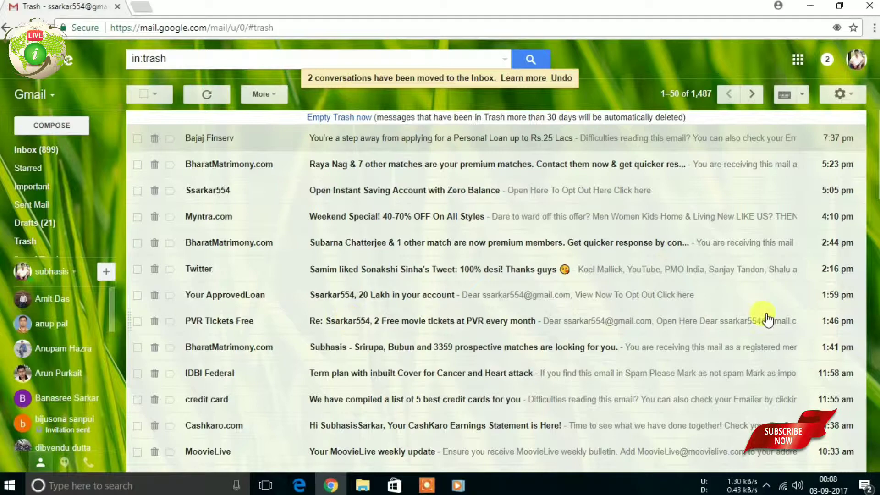
click(30, 150)
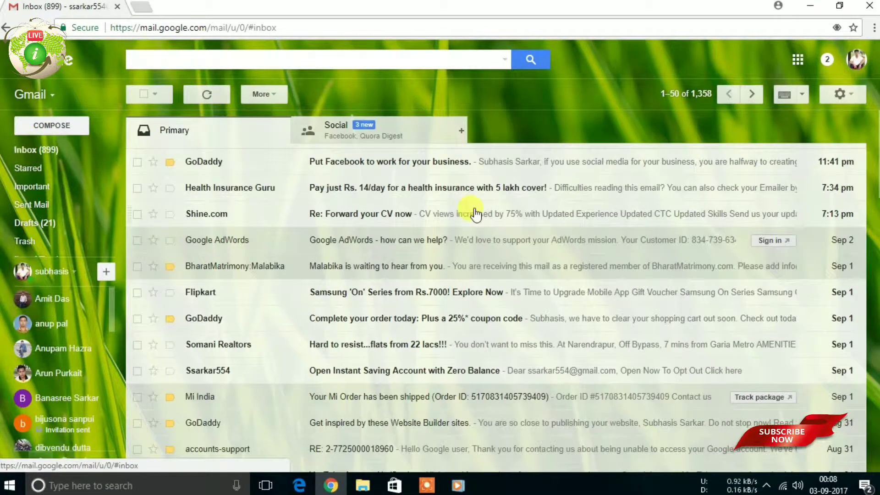